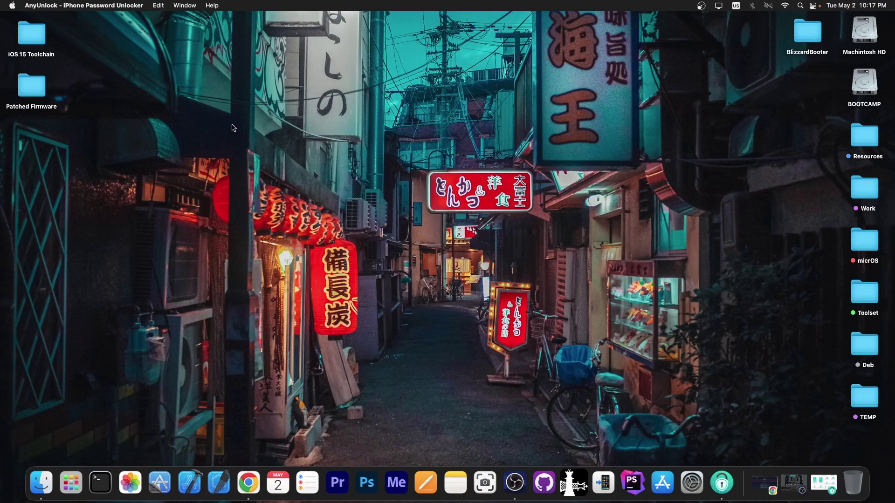
# Step: Bring up AnyUnlock and quit it to reveal the palera1n homepage in Chrome
pyautogui.click(722, 483)
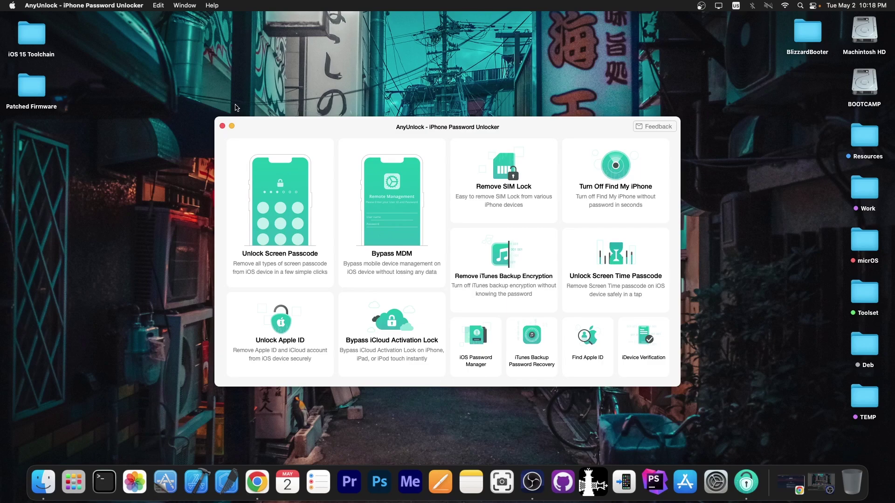
pyautogui.click(223, 126)
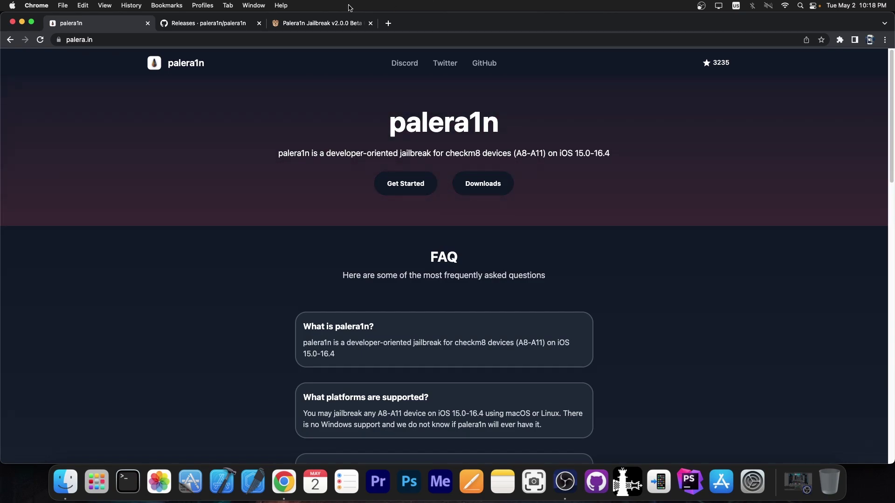
# Step: Switch to the palera1n GitHub releases tab showing v2.0.0 beta 6 'Bakepale'
pyautogui.click(222, 24)
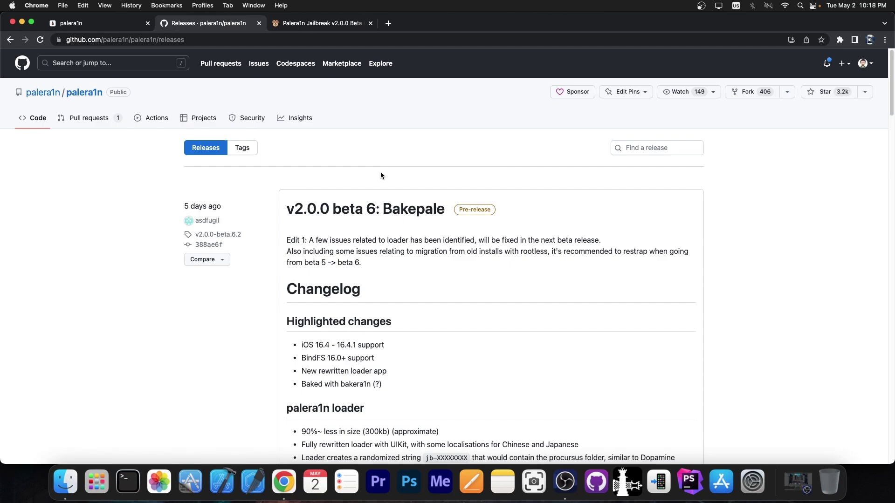
pyautogui.scroll(-1, 381, 175)
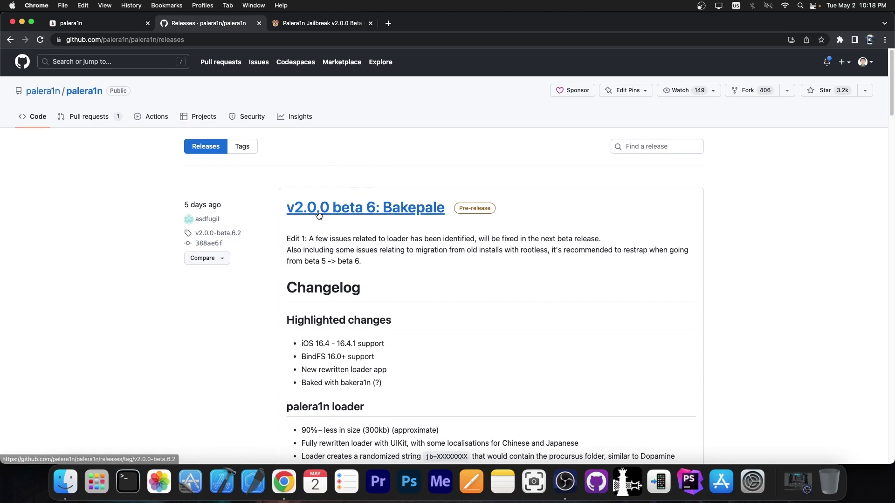
# Step: Open the iDevice Central beta 6 article, then return to the GitHub release notes
pyautogui.click(329, 21)
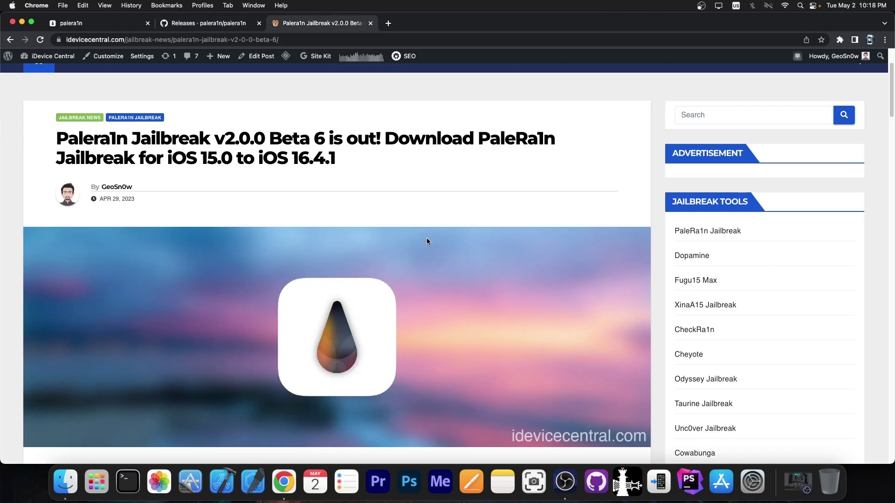
pyautogui.scroll(3, 426, 242)
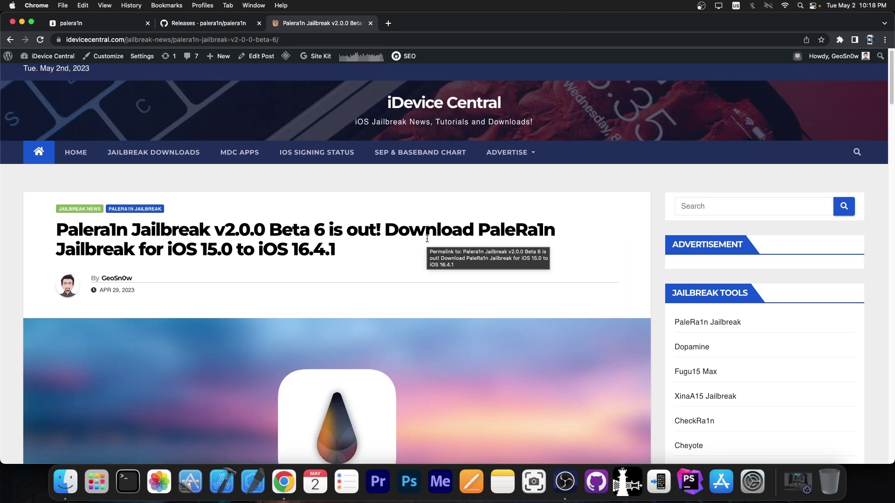
pyautogui.scroll(-10, 455, 257)
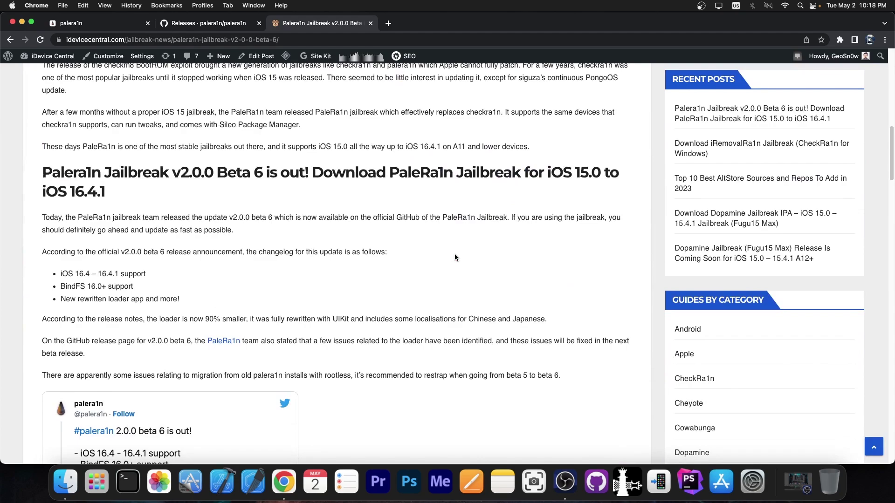
pyautogui.scroll(-3, 454, 257)
pyautogui.hotkey('ctrl', 'shift', 'Tab')
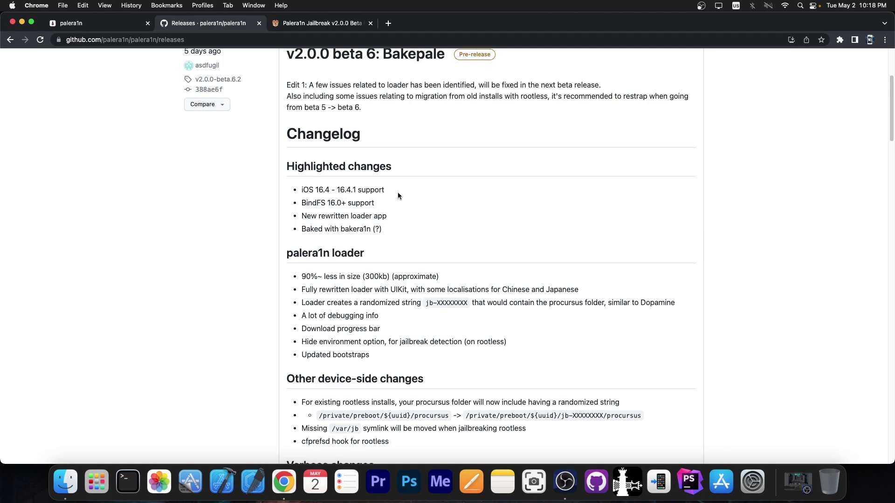
pyautogui.moveTo(396, 192); pyautogui.dragTo(302, 191)
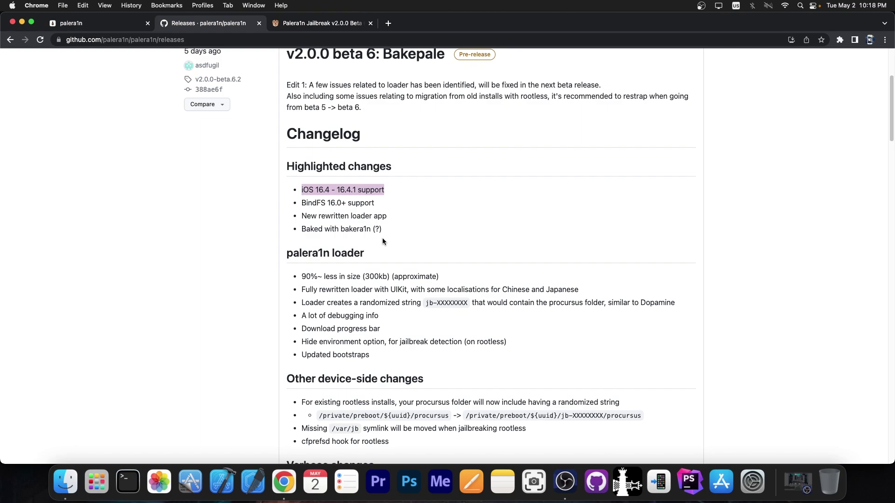
pyautogui.scroll(-2, 382, 241)
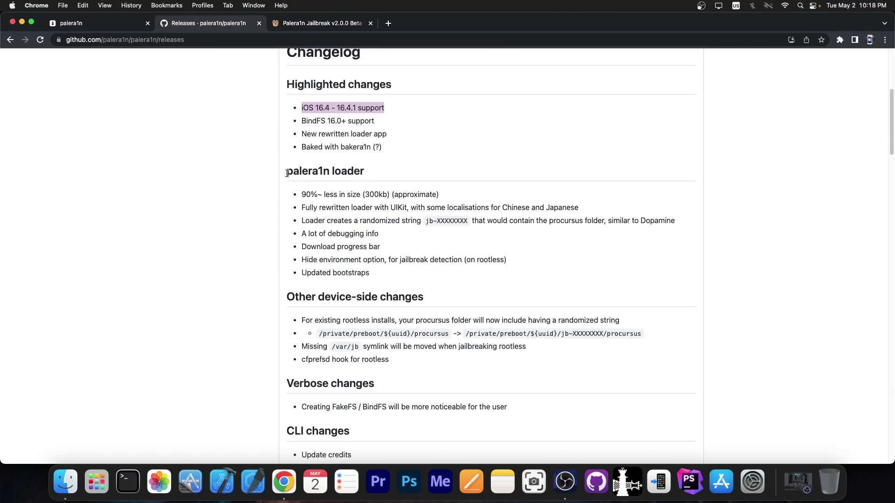
pyautogui.tripleClick(385, 175)
pyautogui.click(357, 186)
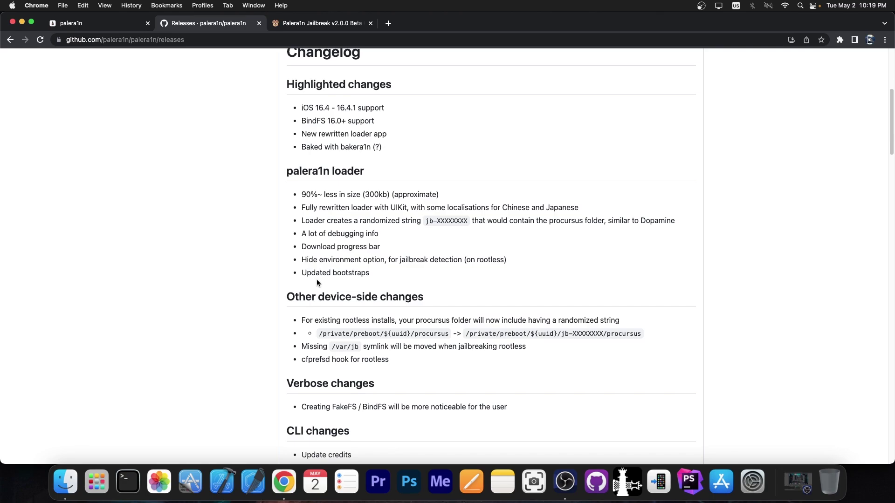
pyautogui.moveTo(414, 279); pyautogui.dragTo(306, 286)
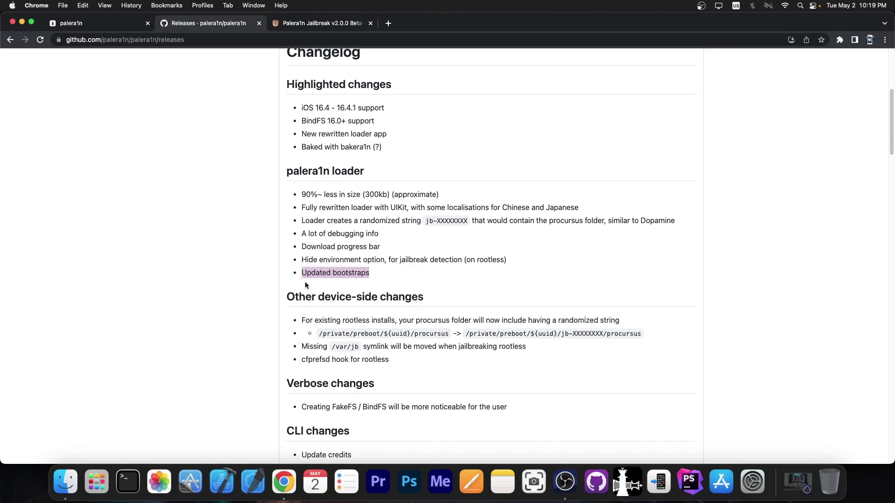
pyautogui.scroll(5, 306, 285)
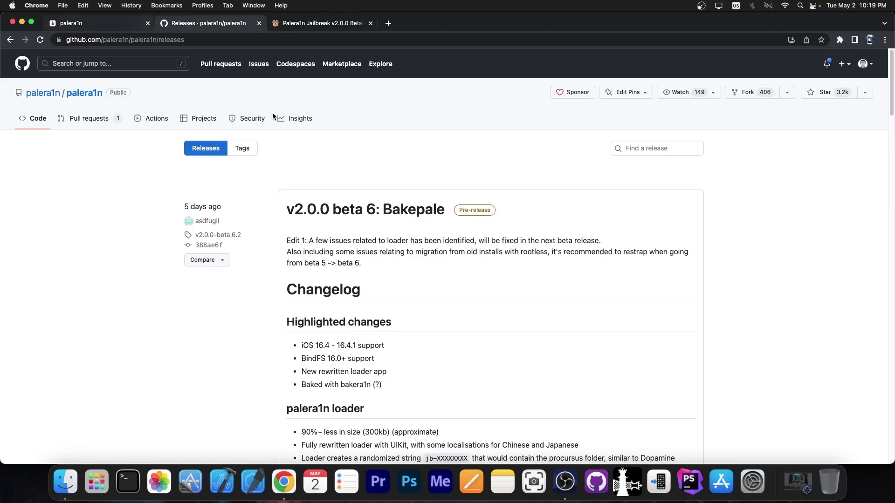
pyautogui.scroll(-1, 329, 245)
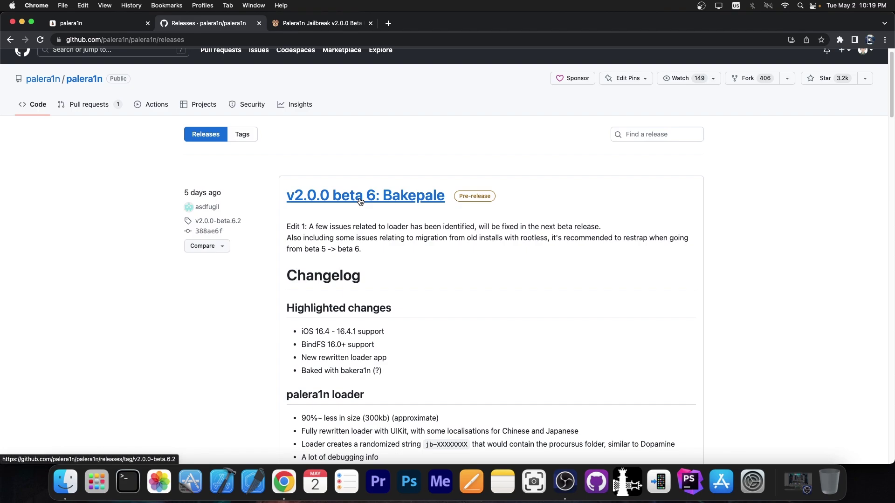
pyautogui.scroll(-2, 360, 201)
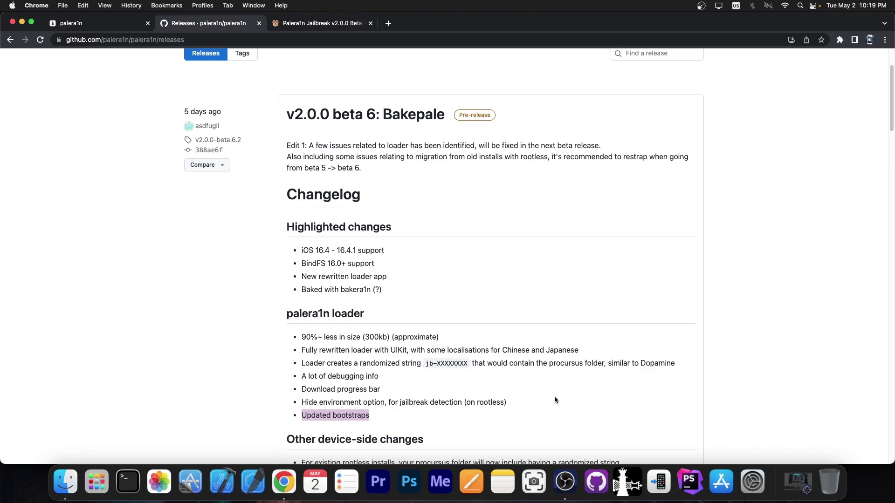
pyautogui.scroll(-5, 555, 400)
pyautogui.scroll(5, 520, 316)
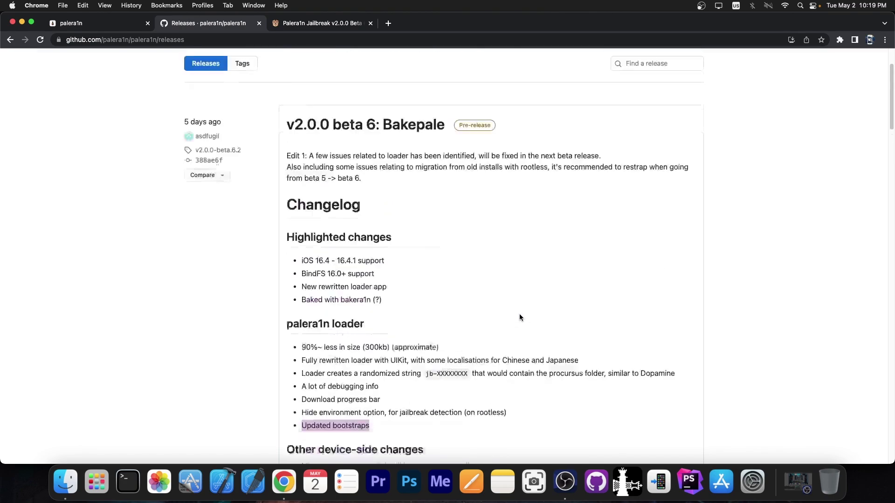
pyautogui.scroll(2, 520, 316)
pyautogui.scroll(1, 376, 223)
# Step: Return to the palera1n.in homepage tab
pyautogui.press('super+1')
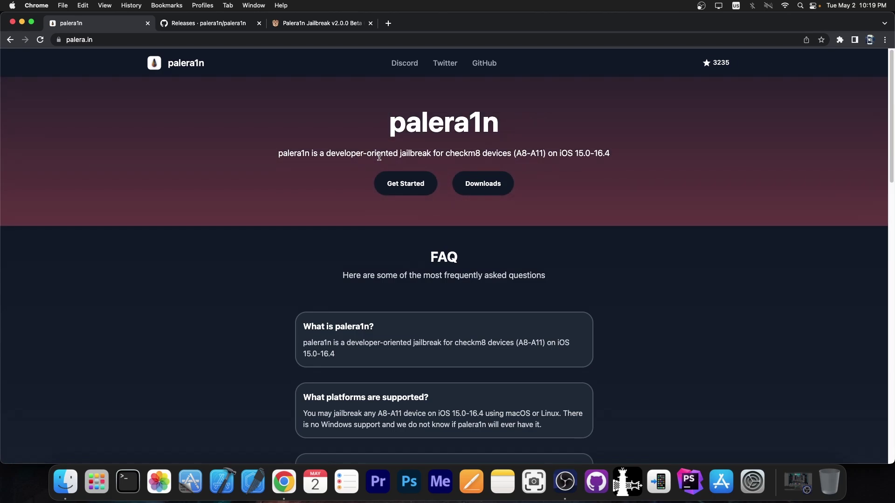
# Step: Return to the iDevice Central article's compatible iPhone, iPod and iPad list
pyautogui.click(326, 23)
pyautogui.scroll(-5, 325, 195)
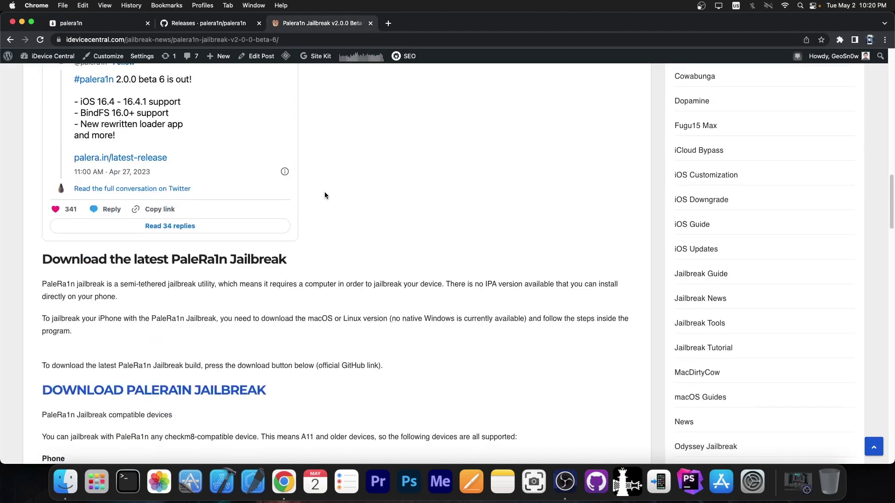
pyautogui.scroll(-2, 324, 196)
pyautogui.scroll(-5, 240, 236)
pyautogui.scroll(-3, 108, 200)
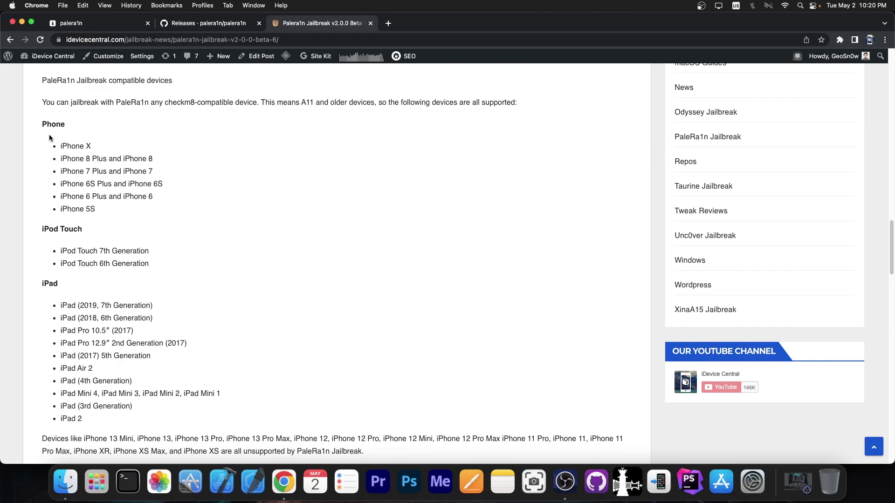
pyautogui.moveTo(43, 123); pyautogui.dragTo(236, 306)
pyautogui.scroll(-1, 237, 306)
pyautogui.click(301, 201)
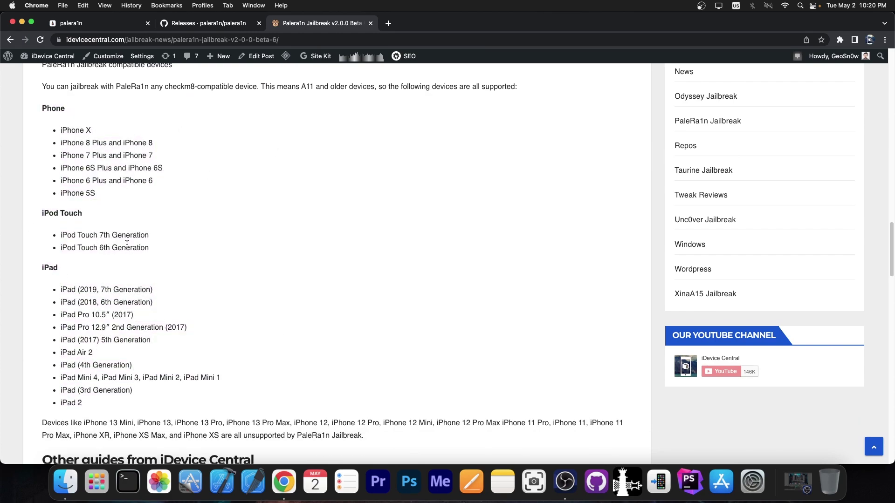
pyautogui.scroll(-3, 107, 281)
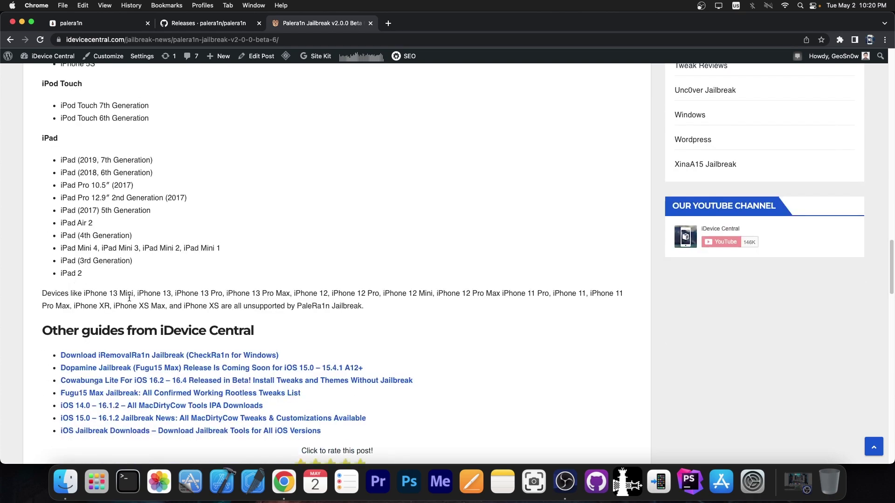
pyautogui.scroll(15, 131, 300)
pyautogui.click(21, 22)
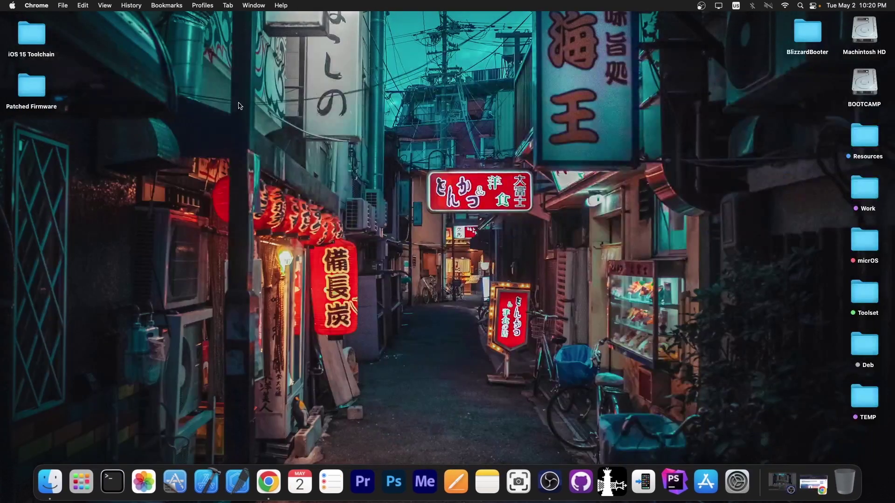